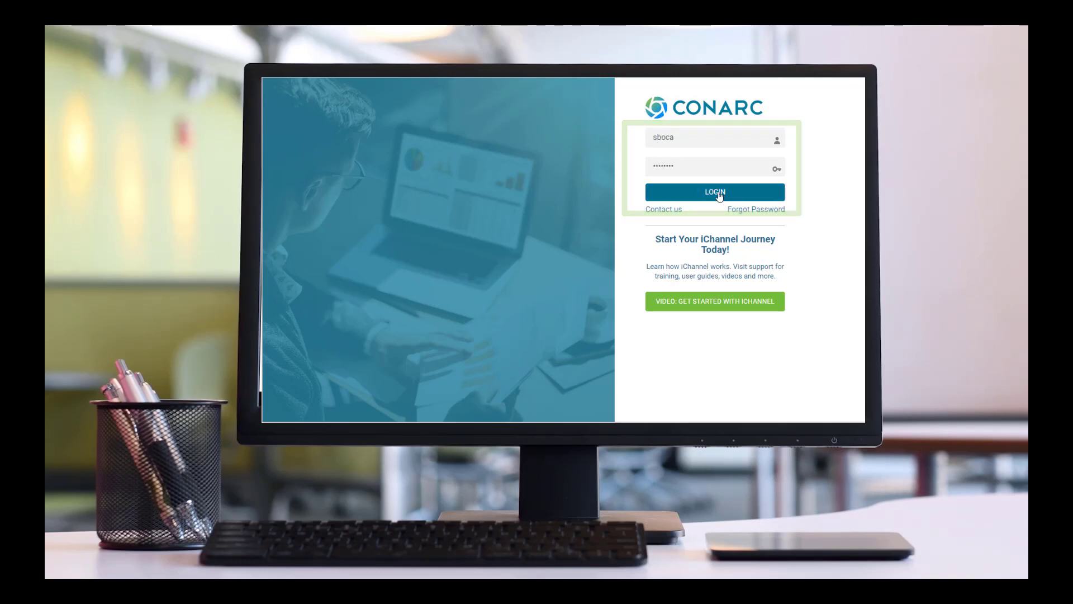
# - Submit the login credentials and enter the emailed verification code
pyautogui.click(719, 193)
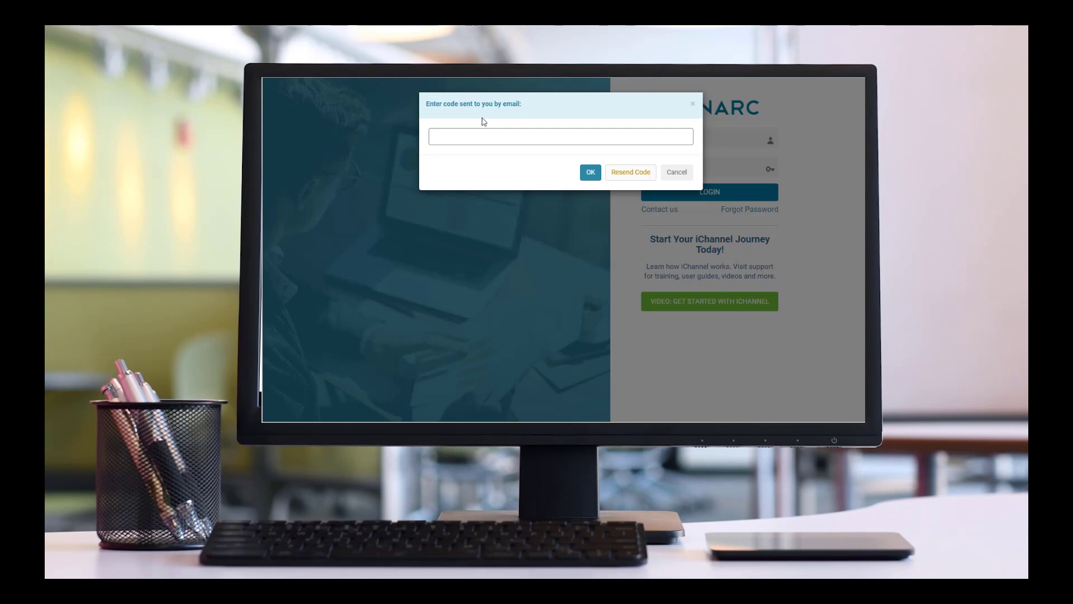
pyautogui.click(449, 138)
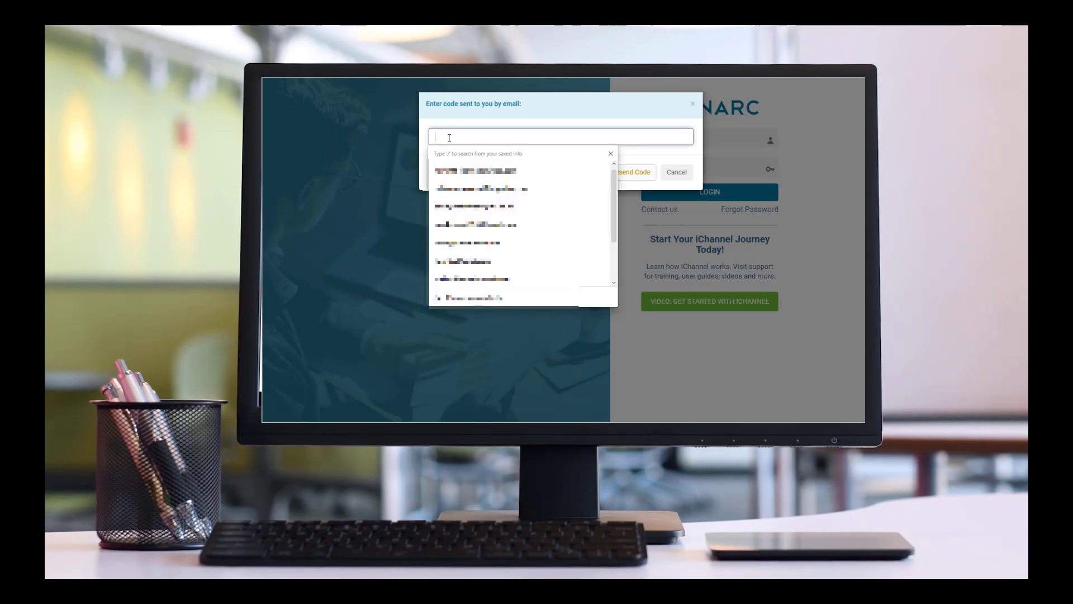
pyautogui.hotkey('ctrl', 'v')
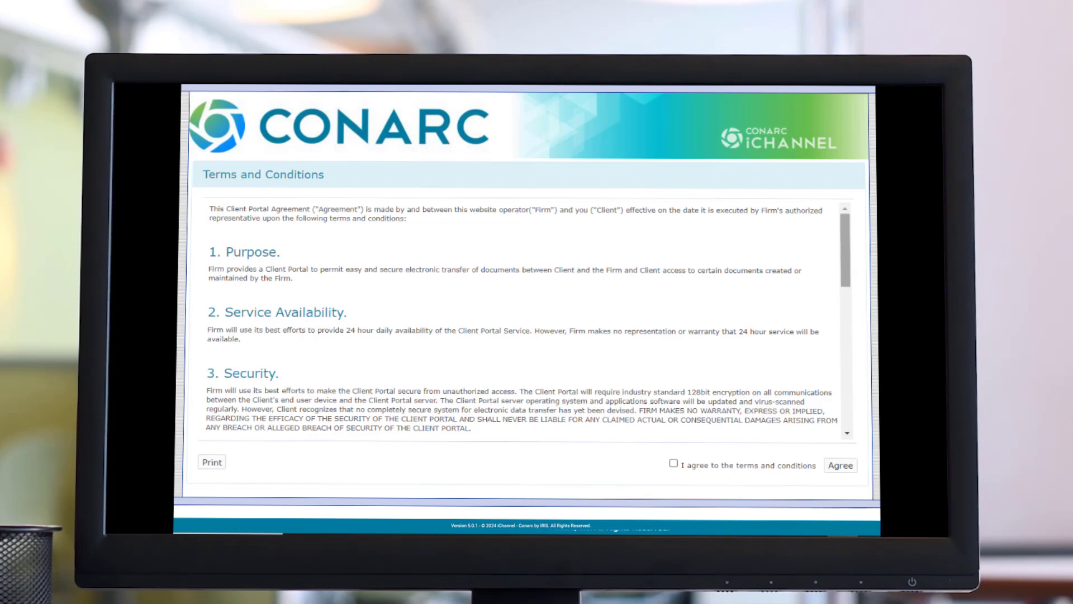
# - Read through the Client Portal terms and conditions to the end and agree to them
pyautogui.scroll(-15, 523, 319)
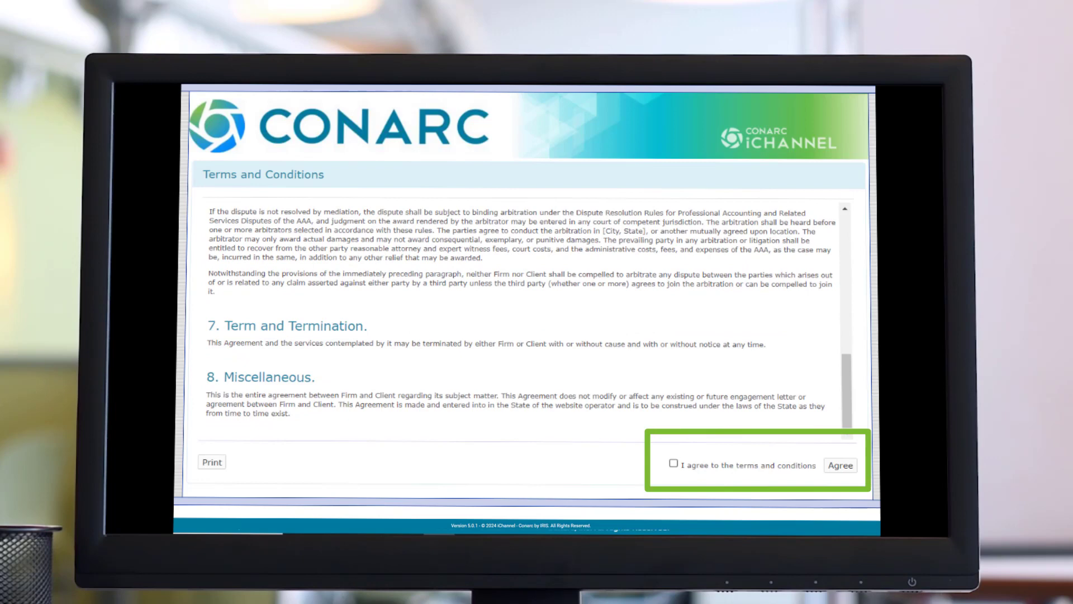
pyautogui.click(674, 462)
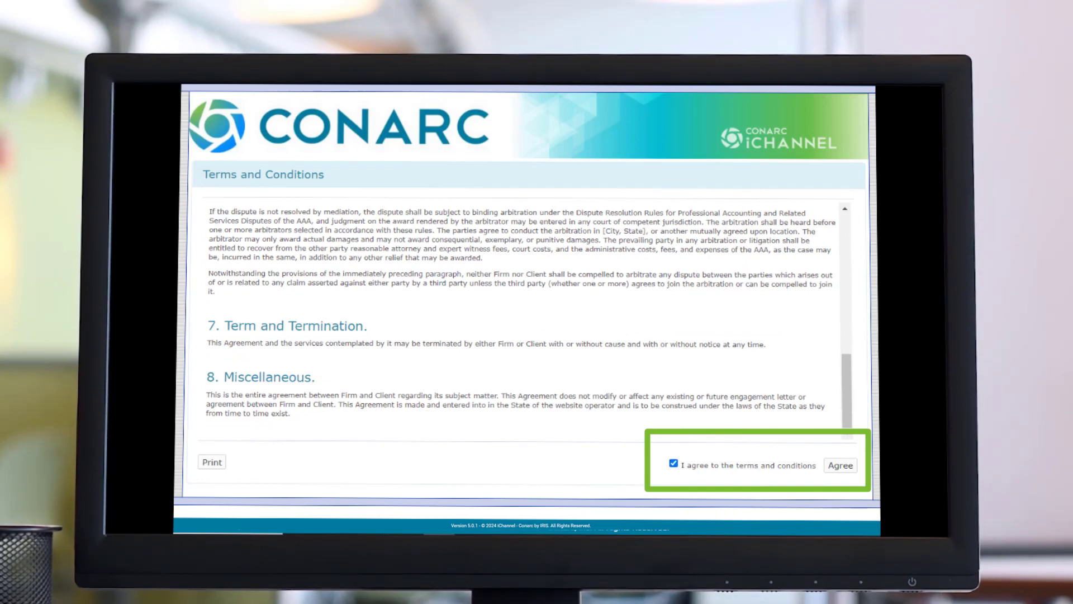
pyautogui.click(841, 466)
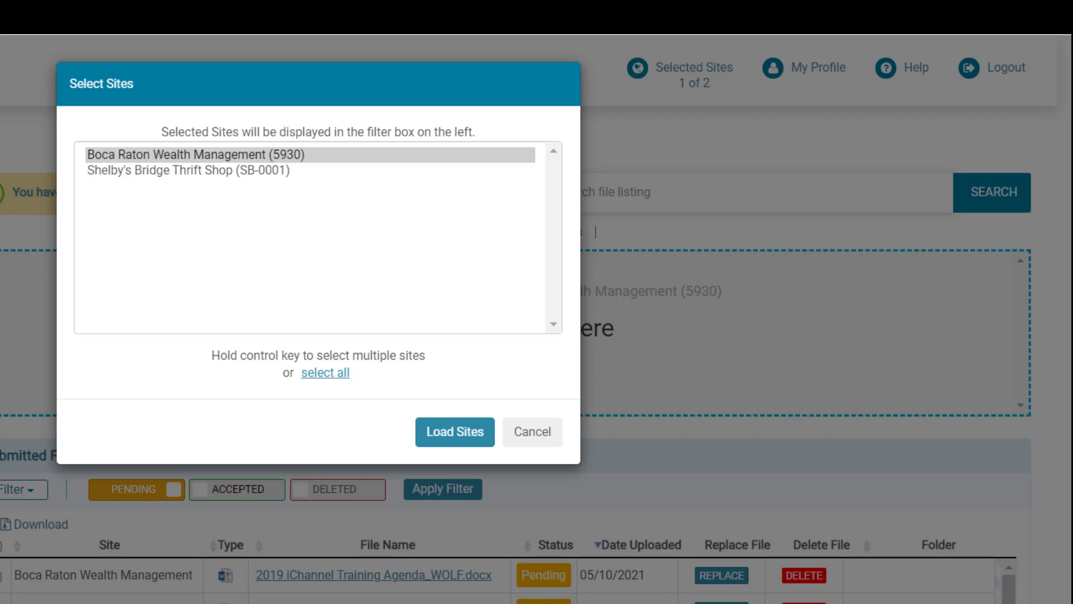
# - Load the Shelby's Bridge Thrift Shop (SB-0001) site in place of the selected one
pyautogui.click(187, 170)
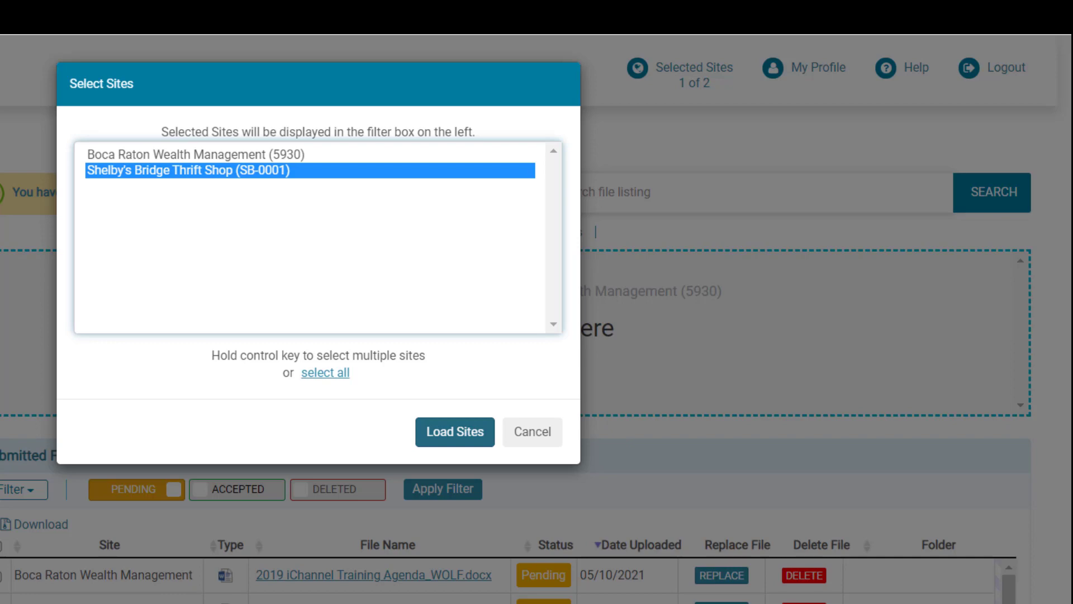
pyautogui.click(455, 431)
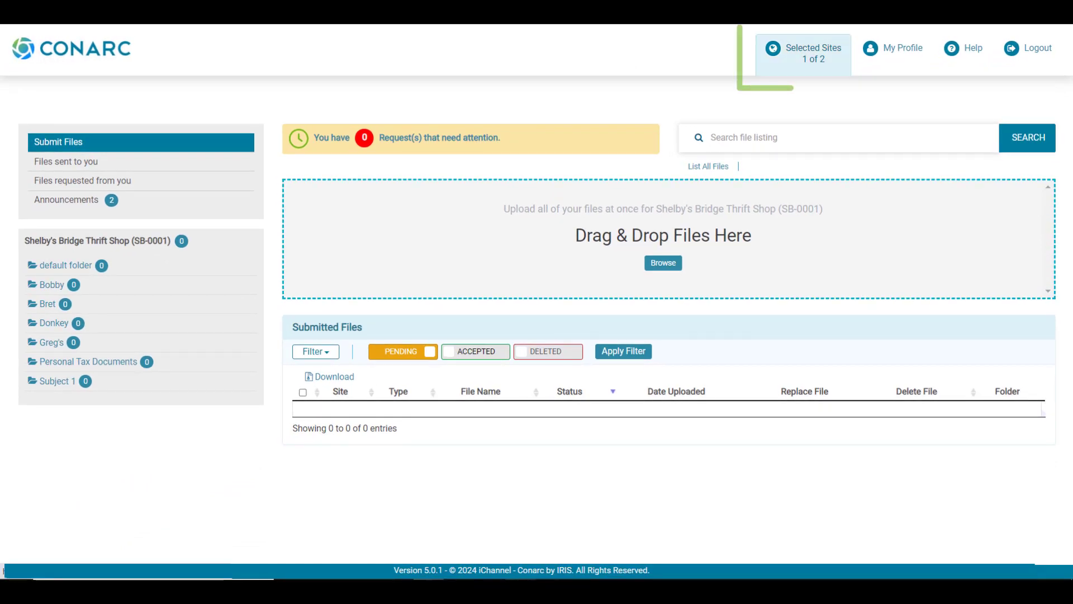
# - Change the selected site to Boca Raton Wealth Management (5930) and load it
pyautogui.click(803, 54)
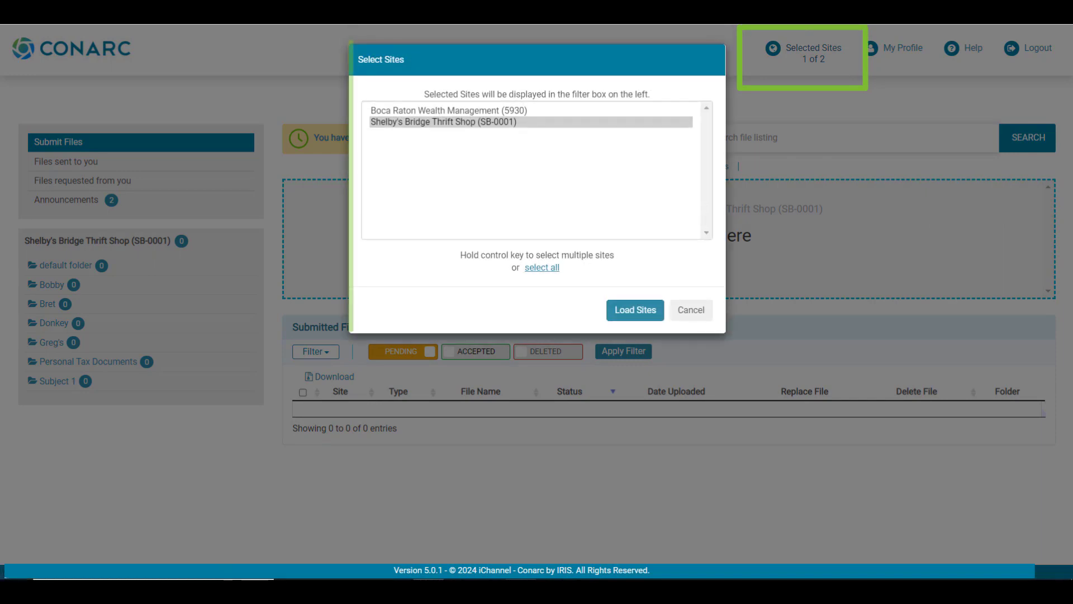
pyautogui.click(447, 110)
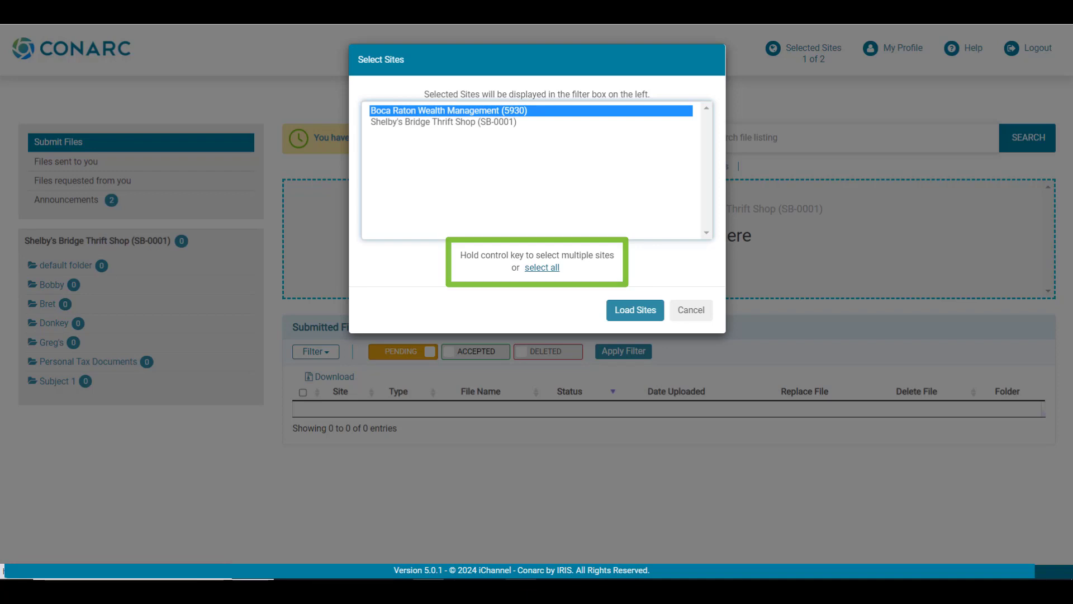
pyautogui.press('Tab')
pyautogui.press('Tab')
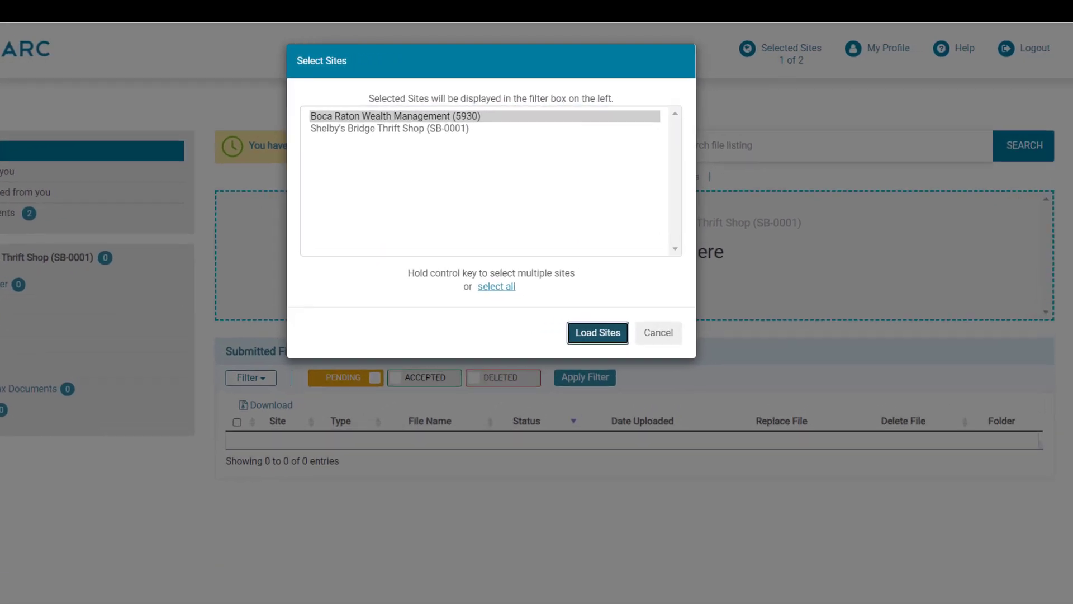
pyautogui.press('Return')
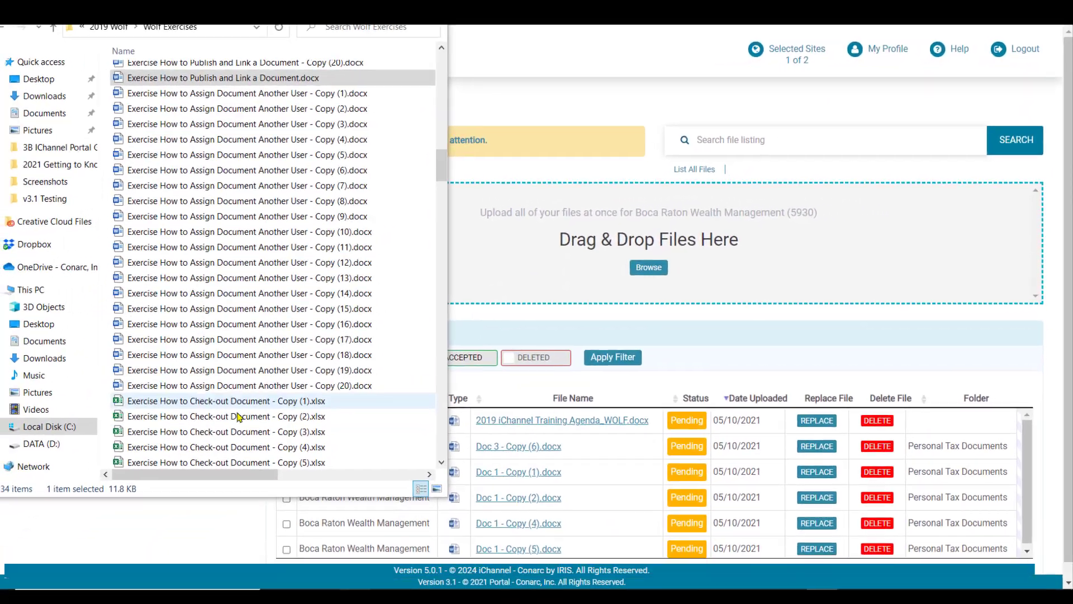
# - Add "Exercise How to Publish and Link a Document.docx" to the portal's upload area, with Boca Raton Wealth Management (5930) as the upload site
pyautogui.click(295, 78)
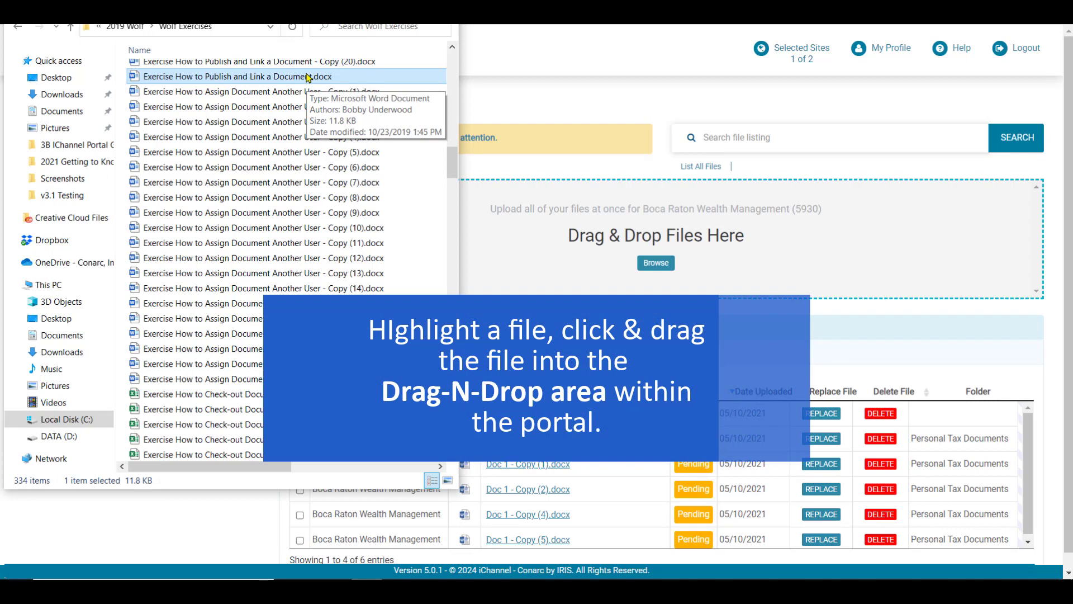
pyautogui.moveTo(307, 77); pyautogui.dragTo(802, 277)
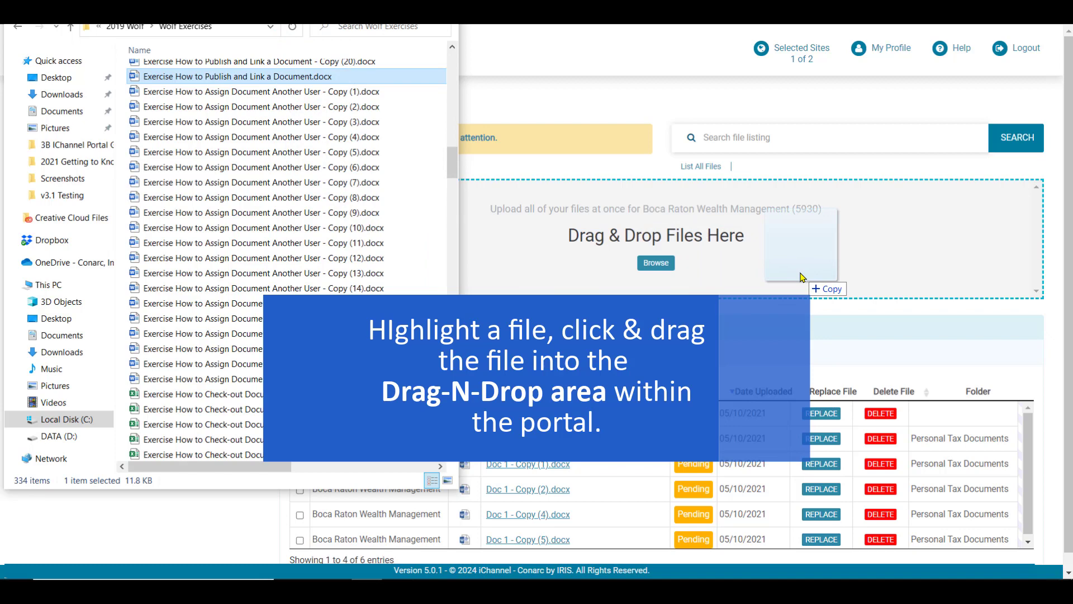
pyautogui.moveTo(802, 278); pyautogui.dragTo(802, 278)
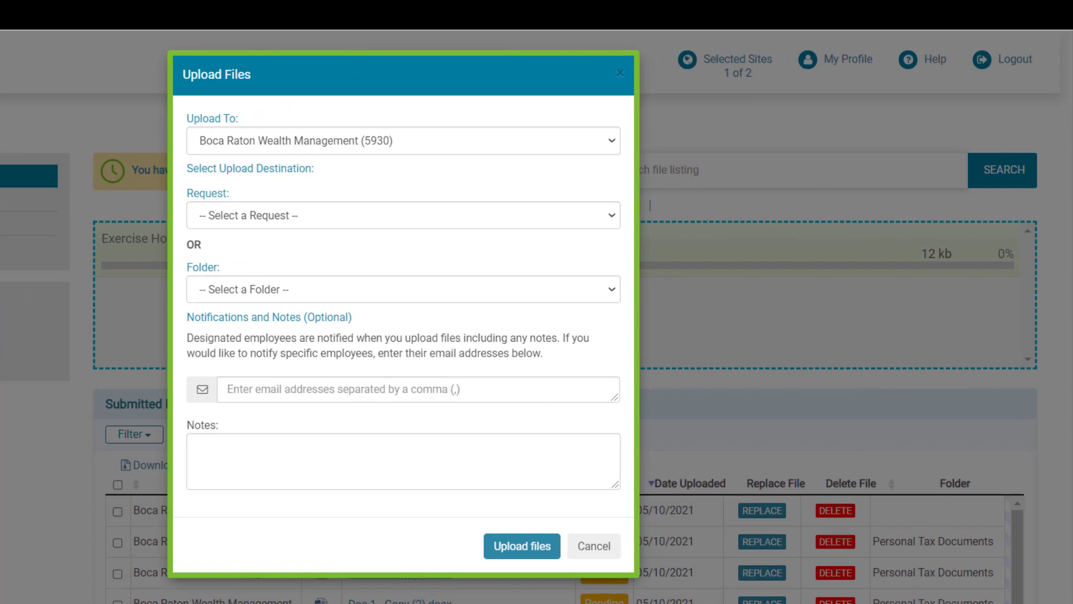
pyautogui.hotkey('alt', 'Down')
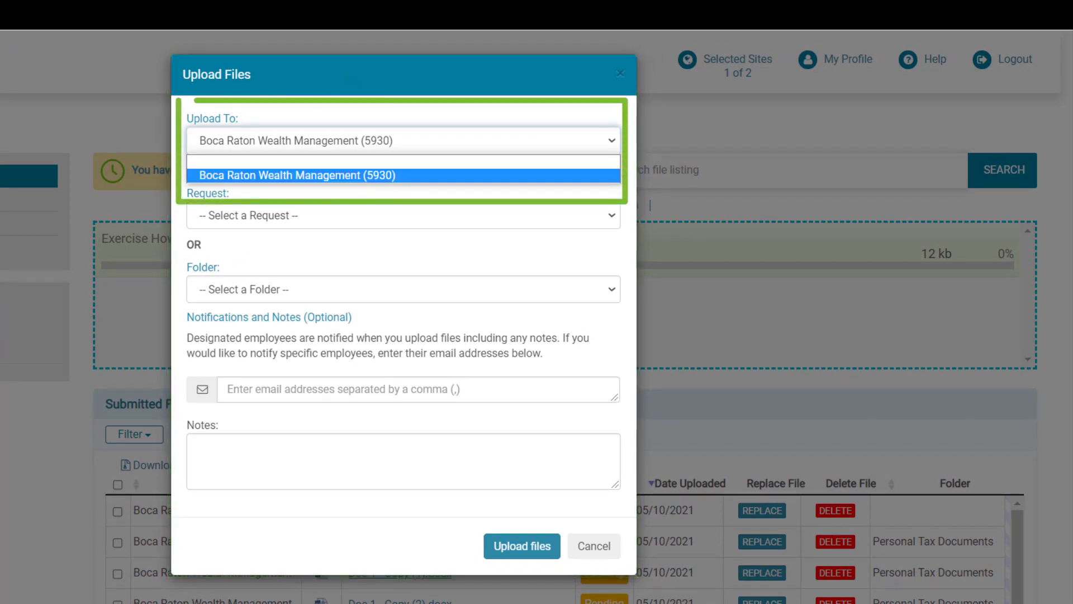
pyautogui.press('Return')
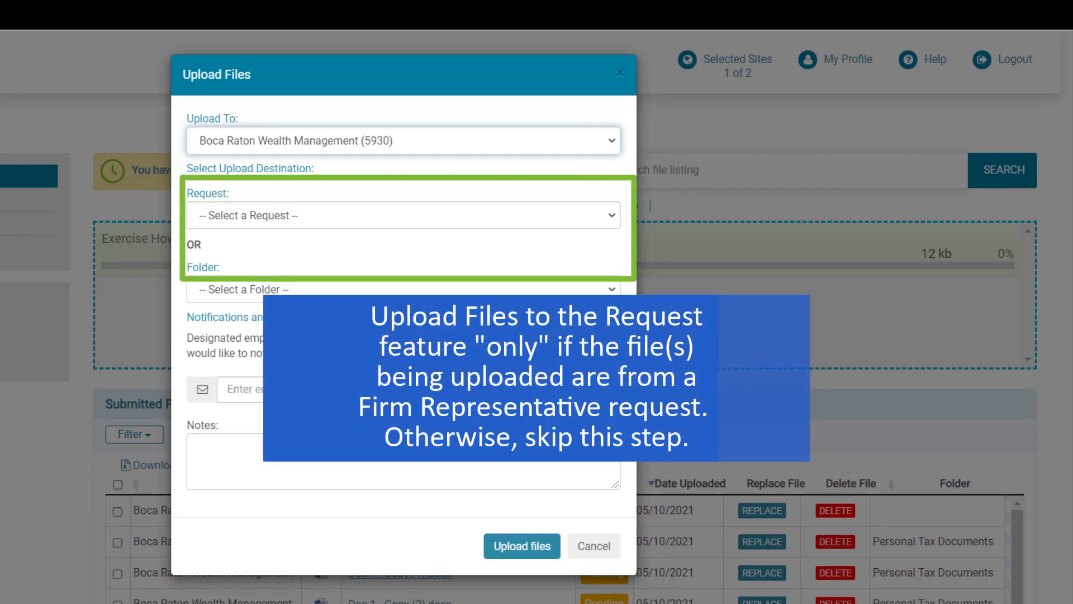
# - Review the requests available as an upload destination without choosing one
pyautogui.press('Tab')
pyautogui.hotkey('alt', 'Down')
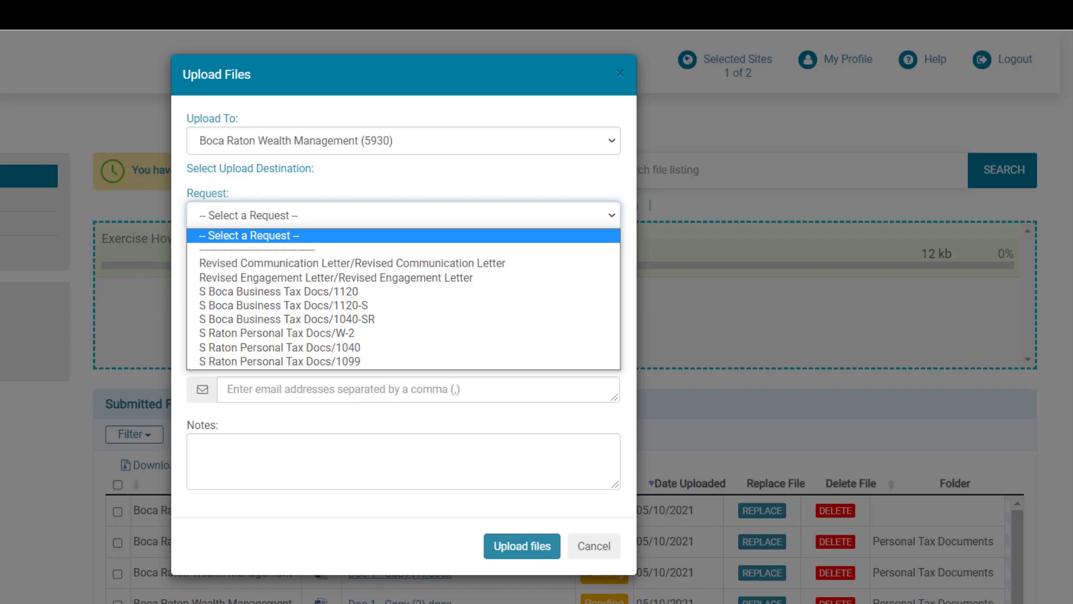
pyautogui.press('Escape')
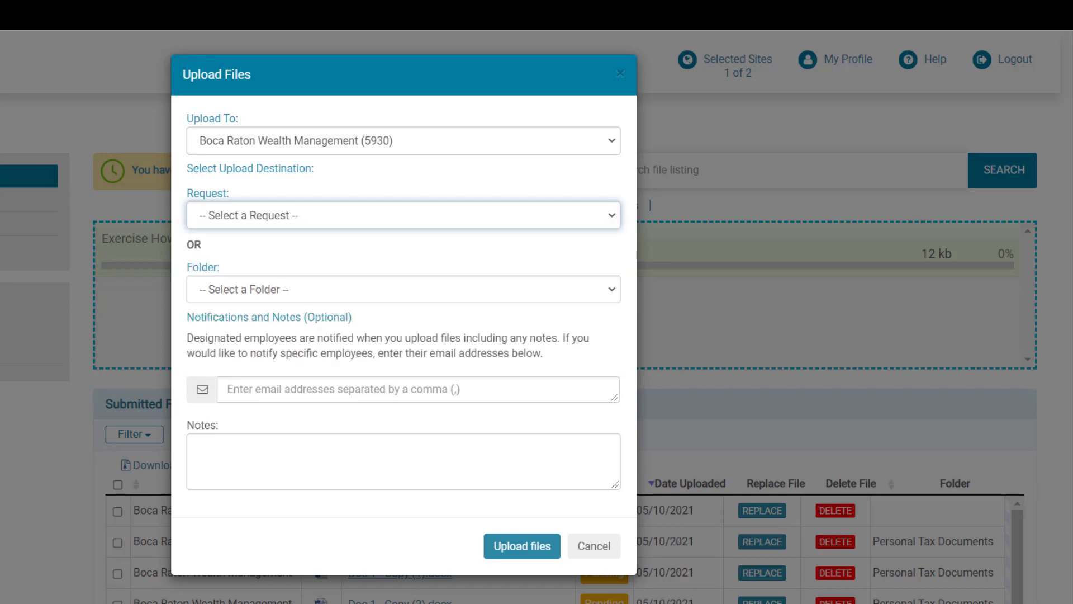
# - Choose to create a new folder named Tax Documents as the destination for the uploaded file
pyautogui.click(403, 289)
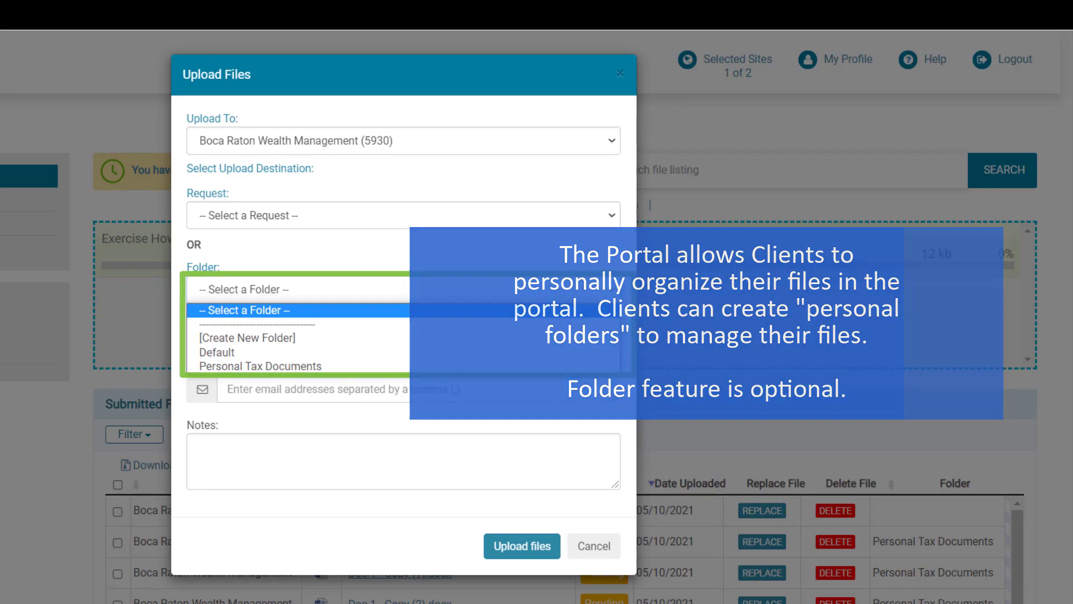
pyautogui.press('Down')
pyautogui.press('Down')
pyautogui.press('Up')
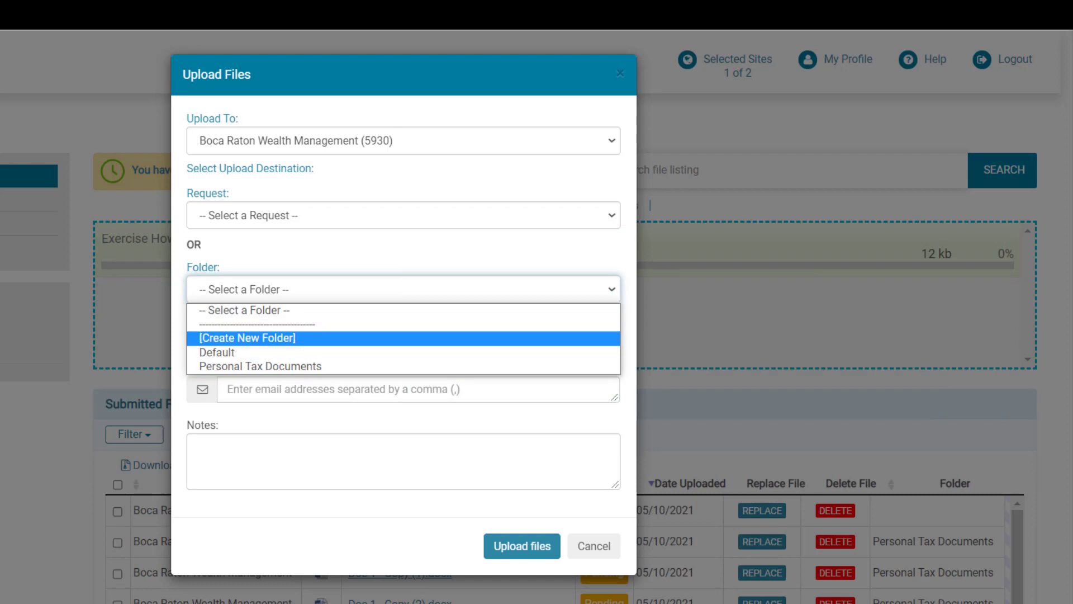
pyautogui.press('Return')
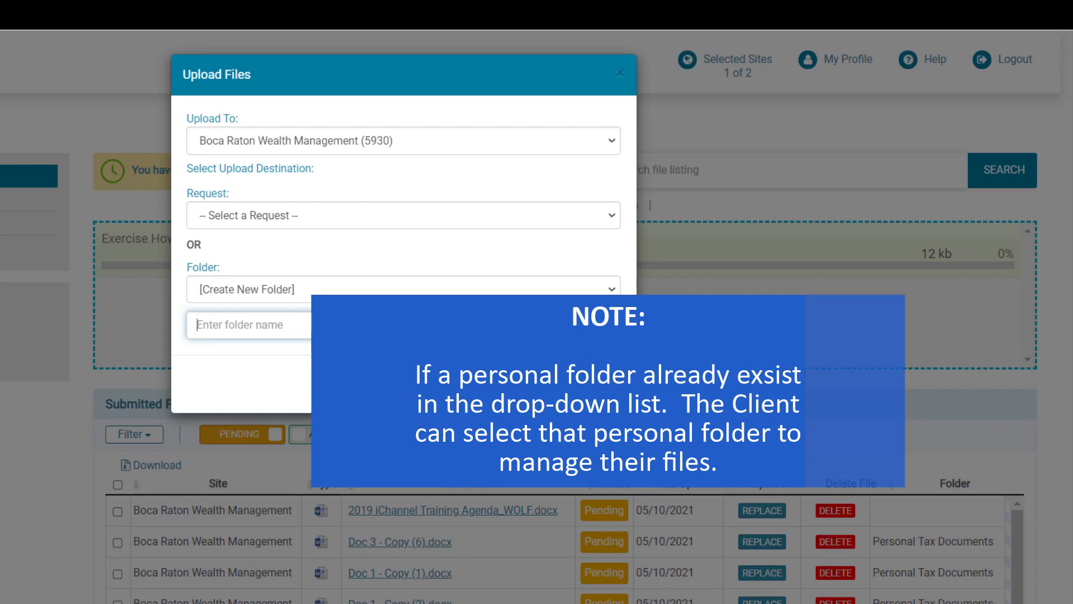
pyautogui.write('Tax Documents')
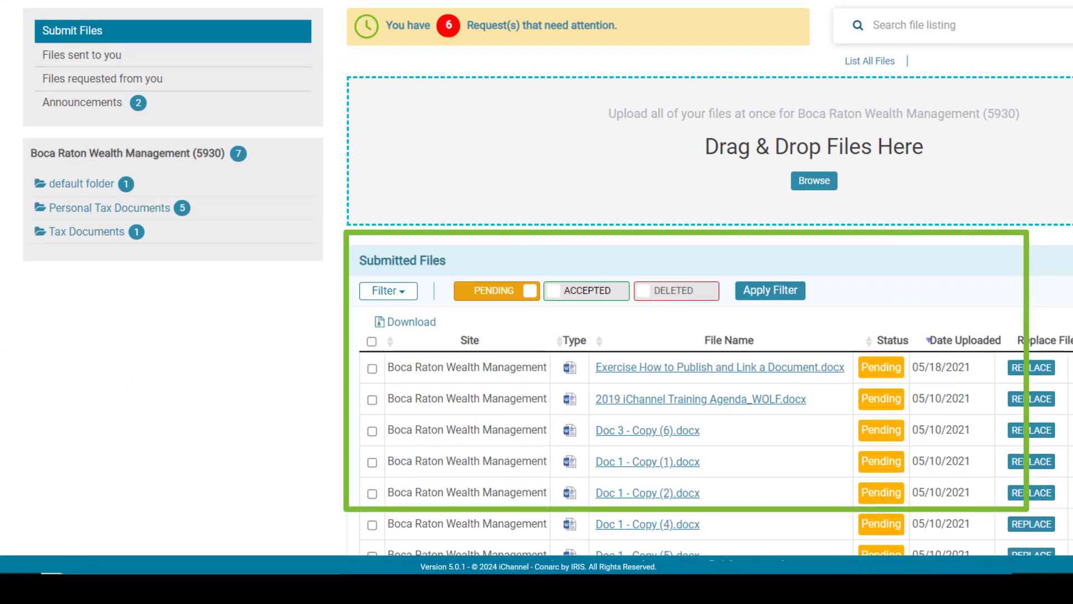
# - In File Explorer, select the Publish and Link document, Assign Document copies 4, 9, 13 and 18, and Check-out Document copy 2
pyautogui.hotkey('alt', 'Tab')
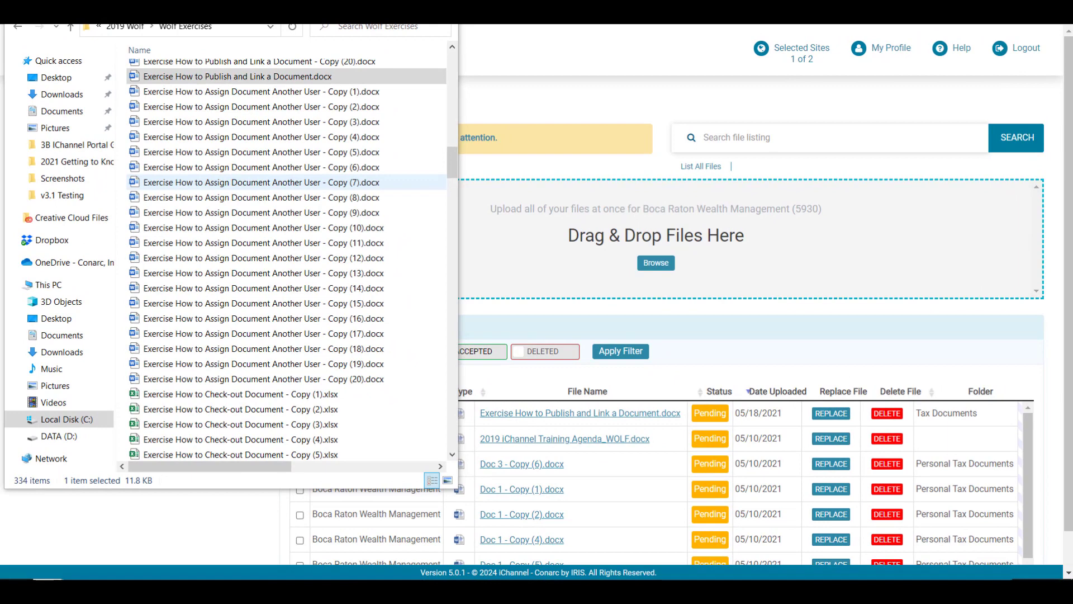
pyautogui.click(234, 76)
pyautogui.keyDown('ctrl'); pyautogui.click(251, 137); pyautogui.keyUp('ctrl')
pyautogui.keyDown('ctrl'); pyautogui.click(251, 212); pyautogui.keyUp('ctrl')
pyautogui.keyDown('ctrl'); pyautogui.click(251, 272); pyautogui.keyUp('ctrl')
pyautogui.keyDown('ctrl'); pyautogui.click(240, 349); pyautogui.keyUp('ctrl')
pyautogui.keyDown('ctrl'); pyautogui.click(240, 409); pyautogui.keyUp('ctrl')
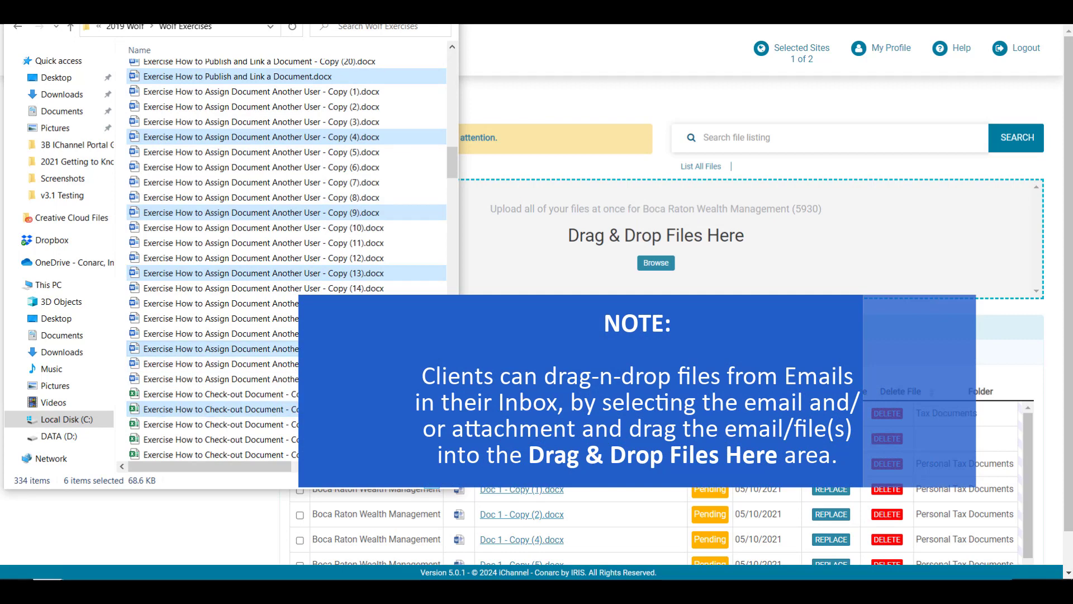
# - Add the six selected files to the portal's upload area and upload them to the Tax Documents folder
pyautogui.moveTo(698, 358); pyautogui.dragTo(805, 291)
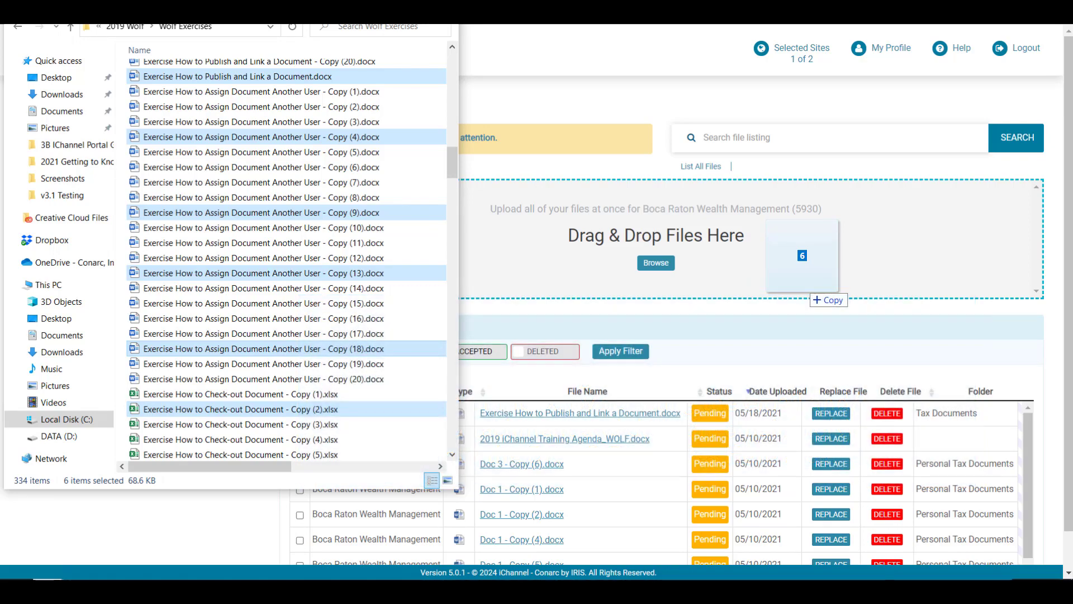
pyautogui.moveTo(805, 291); pyautogui.dragTo(805, 290)
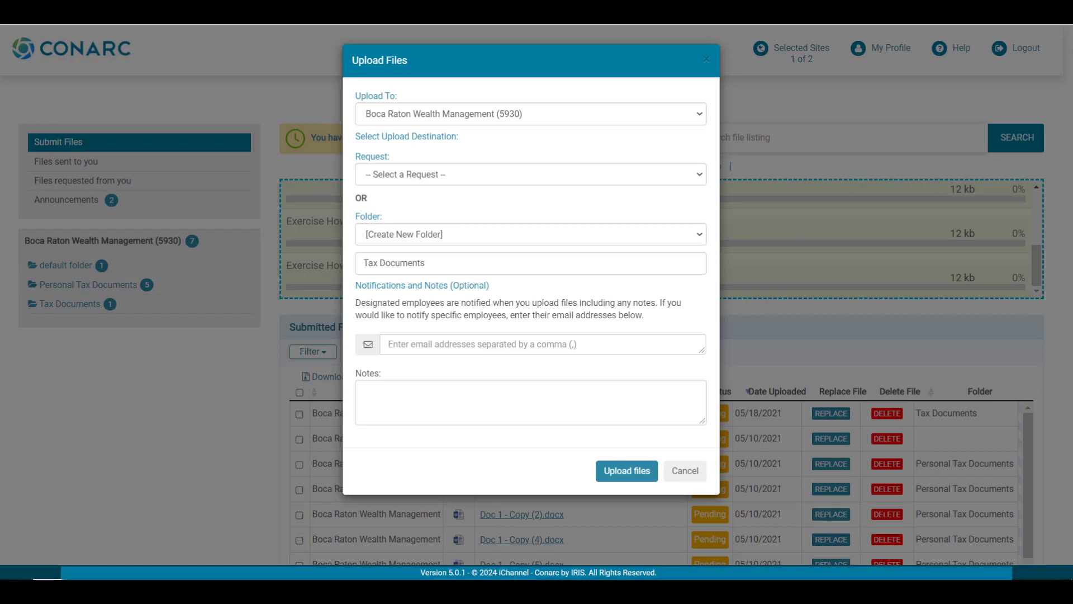
pyautogui.press('Return')
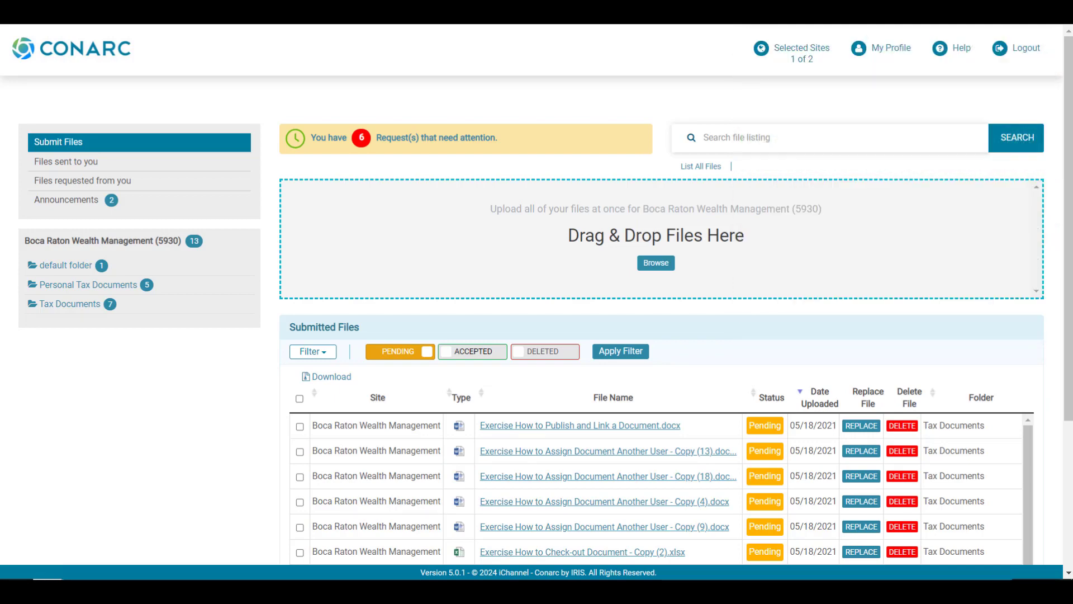
# - Search the portal's file listing for "exercise"
pyautogui.scroll(-2, 659, 335)
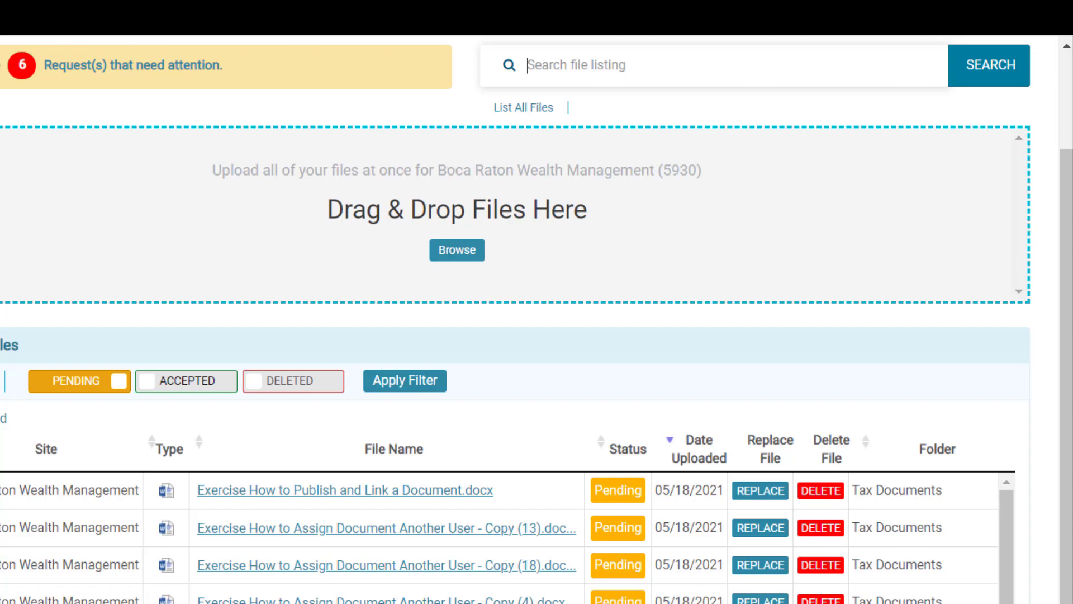
pyautogui.write('exercise')
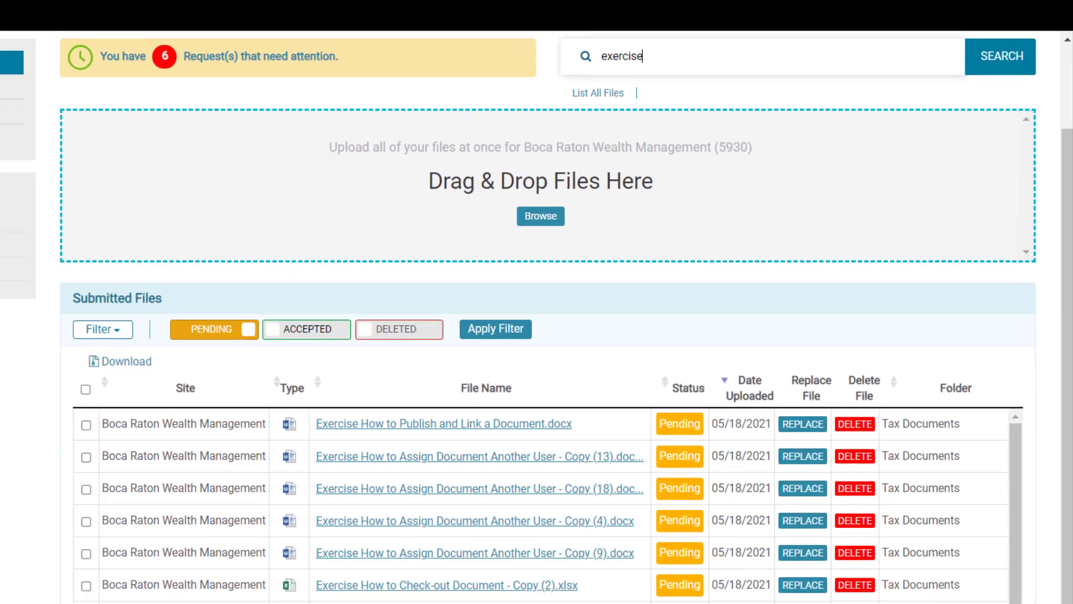
pyautogui.press('Return')
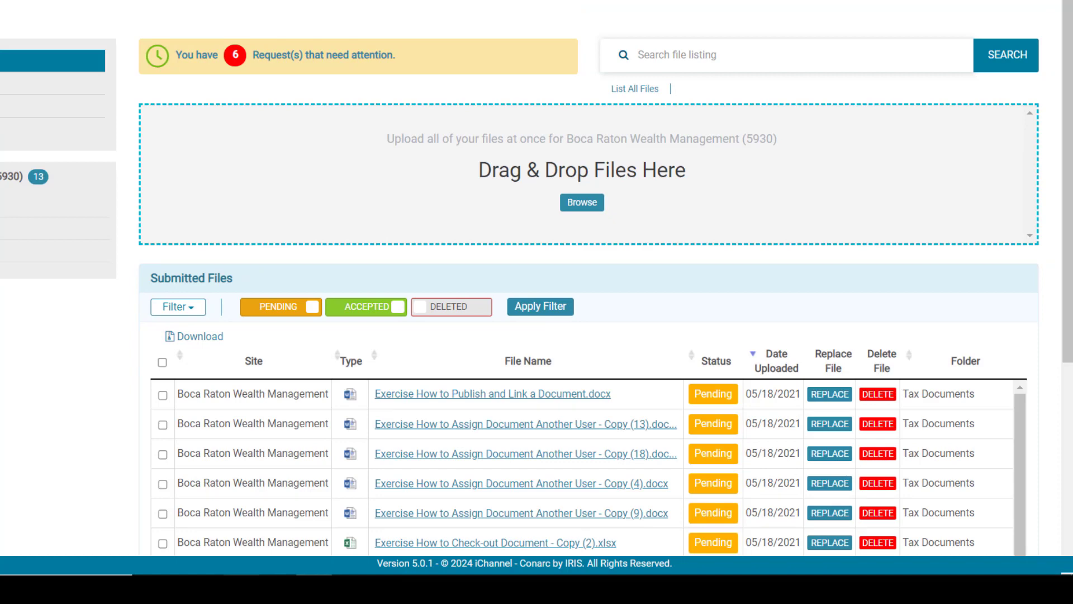
# - Filter the submitted files to accepted ones only by excluding pending files, and check the status filter options
pyautogui.scroll(-2, 537, 279)
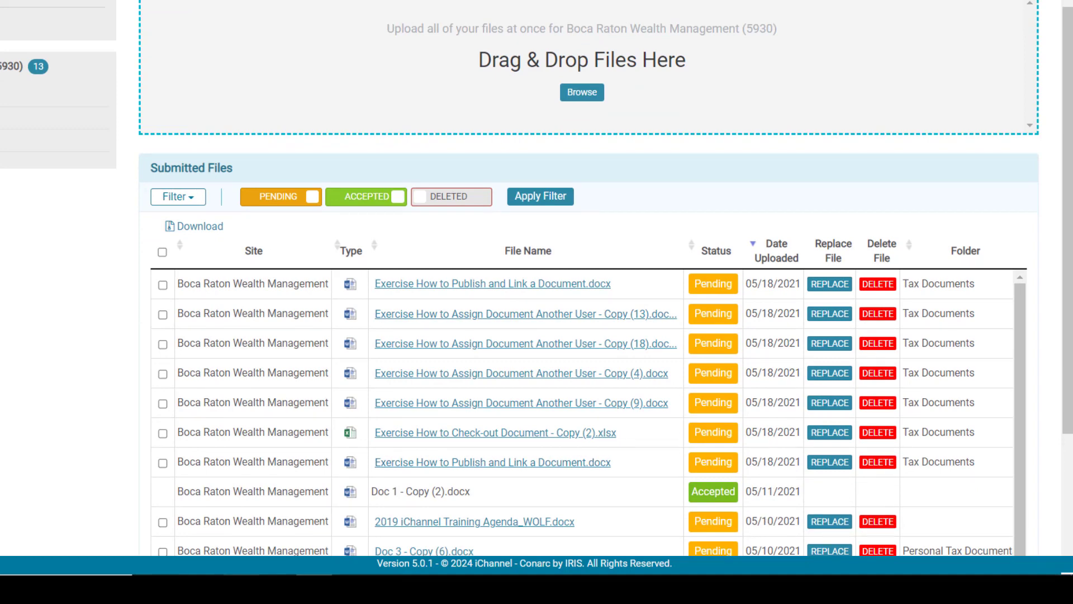
pyautogui.click(281, 196)
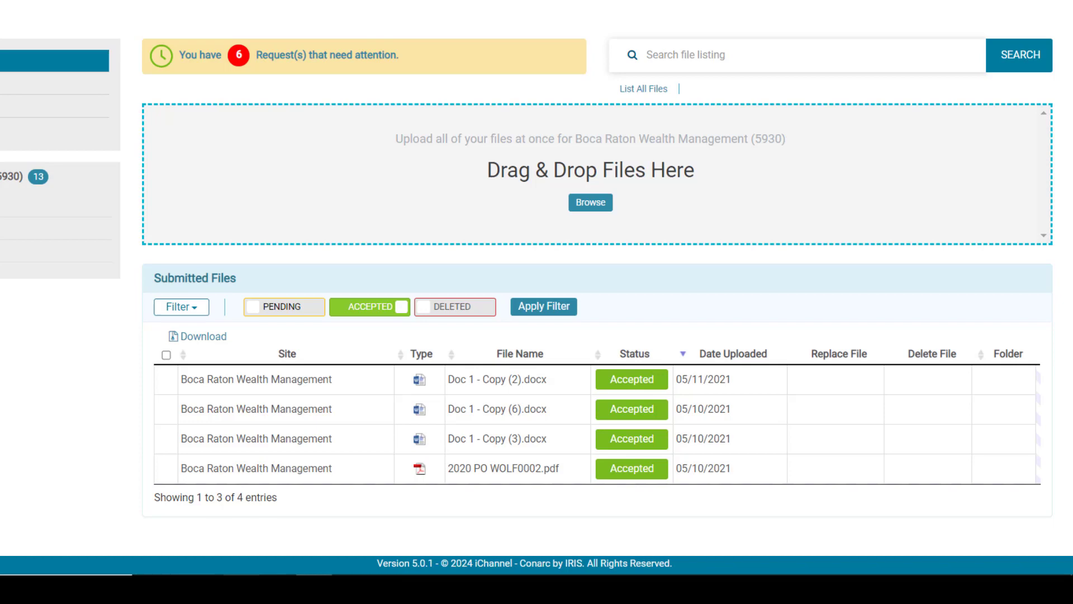
pyautogui.click(181, 306)
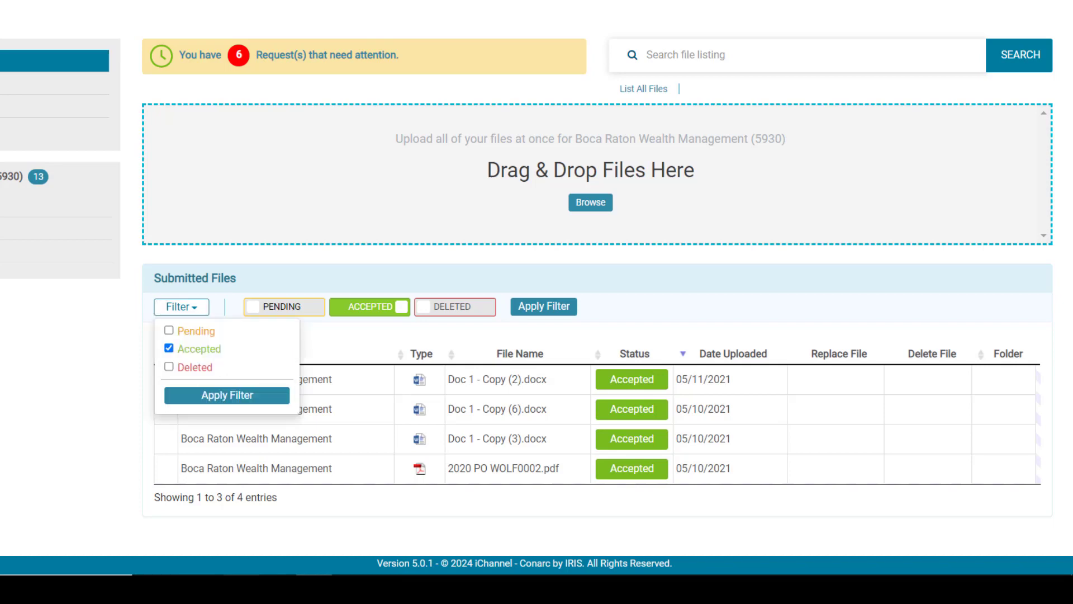
pyautogui.press('Escape')
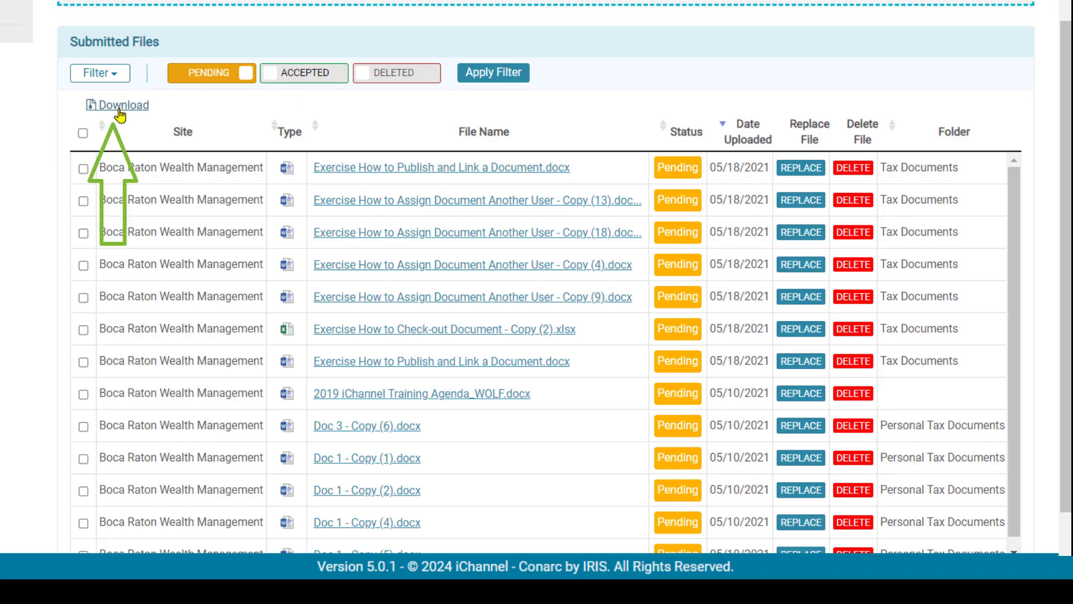
# - Download copies 13 and 4 of the Exercise How to Assign Document Another User file from the submitted files
pyautogui.click(84, 201)
pyautogui.click(83, 265)
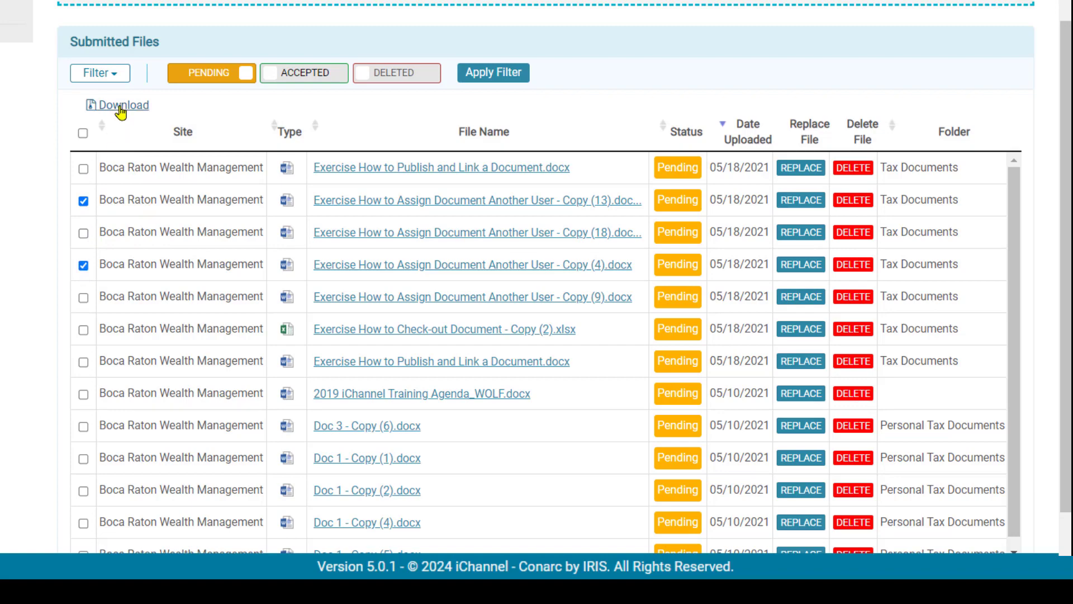
pyautogui.click(121, 107)
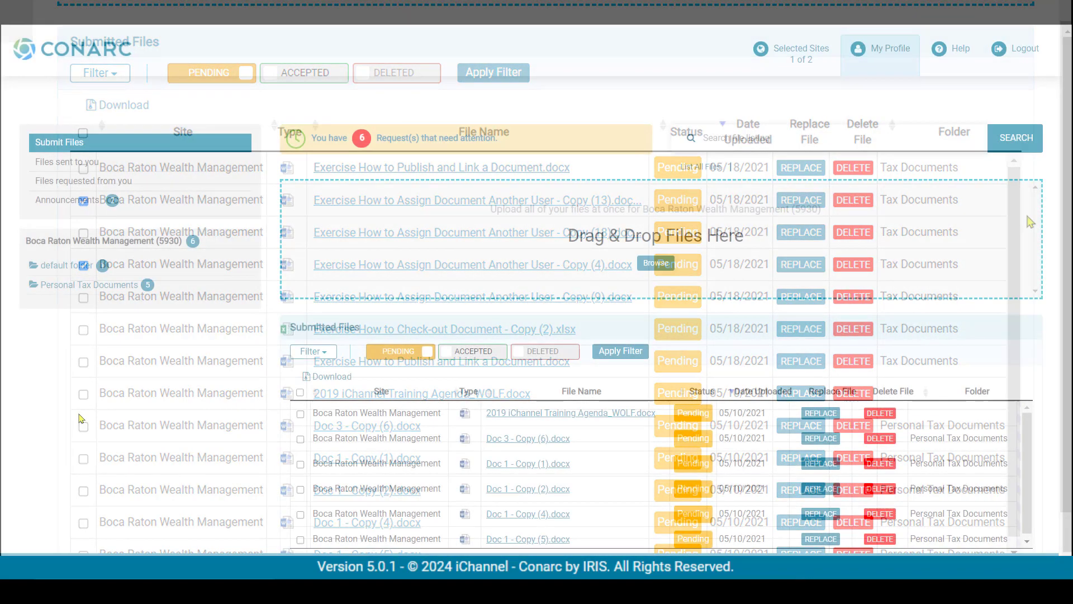
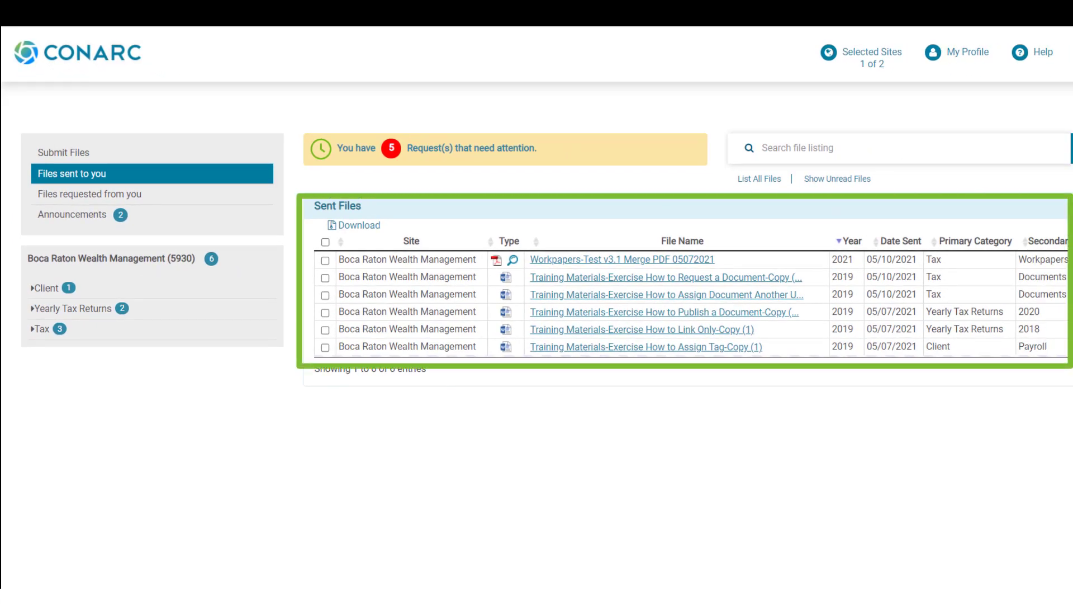
# - Select the Request a Document, Assign Document Another User and Publish a Document training files in the sent files
pyautogui.click(324, 278)
pyautogui.click(325, 295)
pyautogui.click(325, 312)
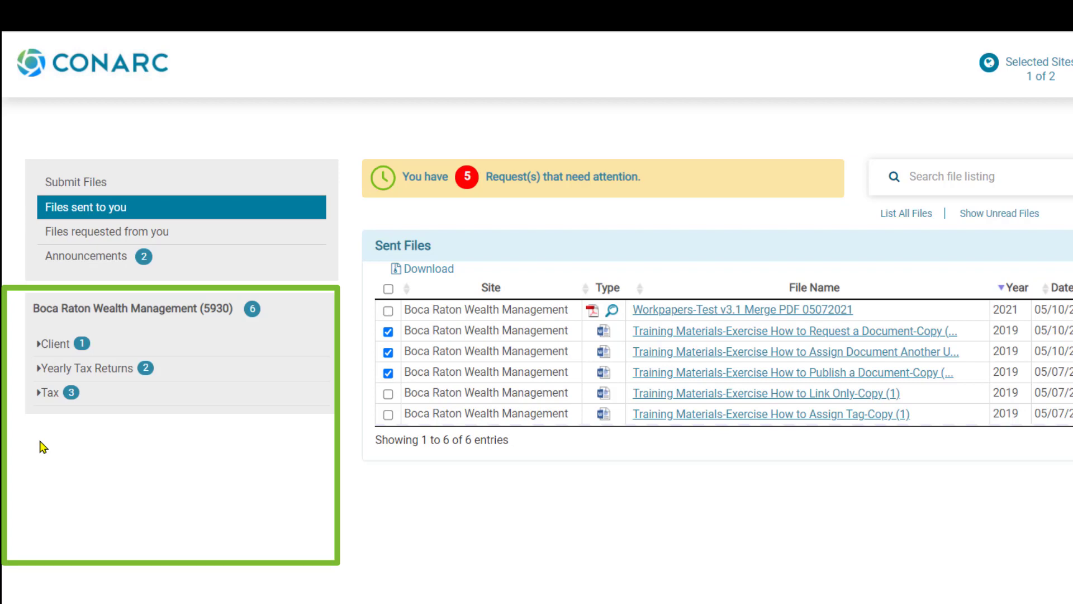
# - Browse the sent files by the Client and Yearly Tax Returns categories, including the Payroll and 2020 subcategories
pyautogui.click(38, 345)
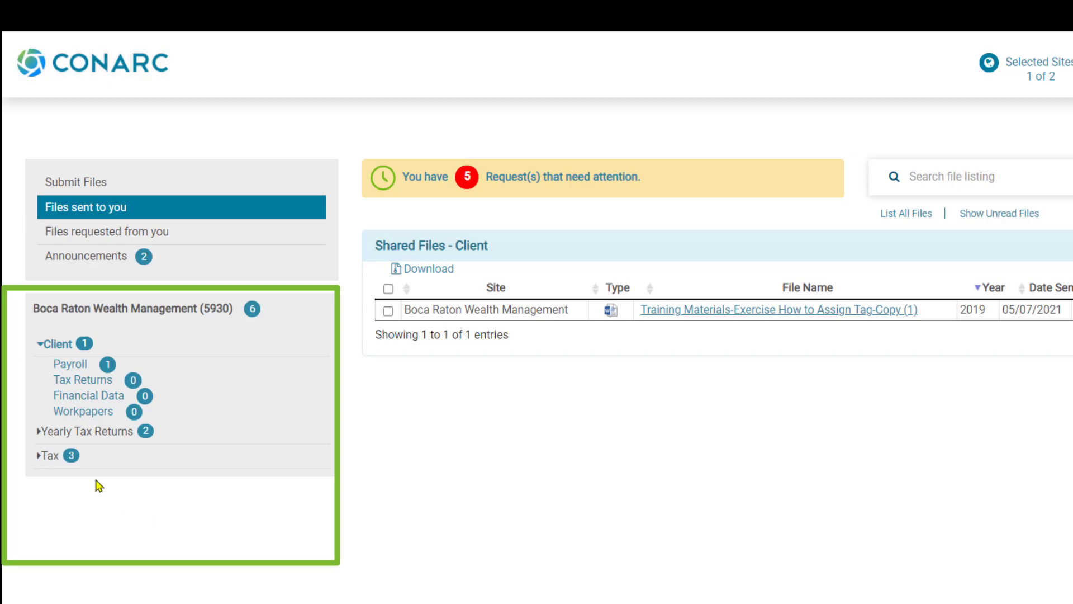
pyautogui.click(37, 436)
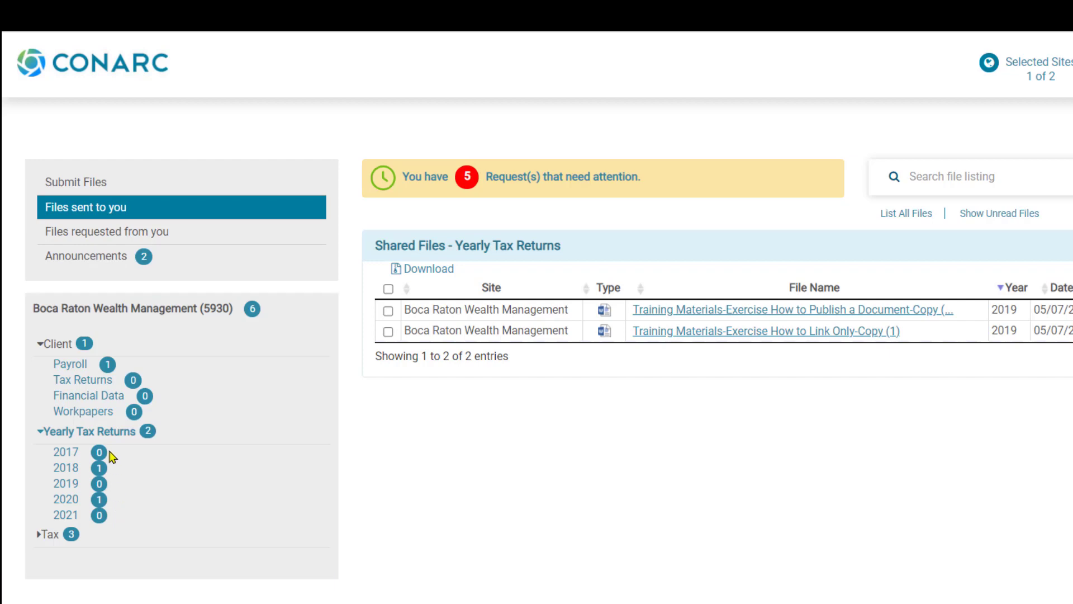
pyautogui.click(66, 367)
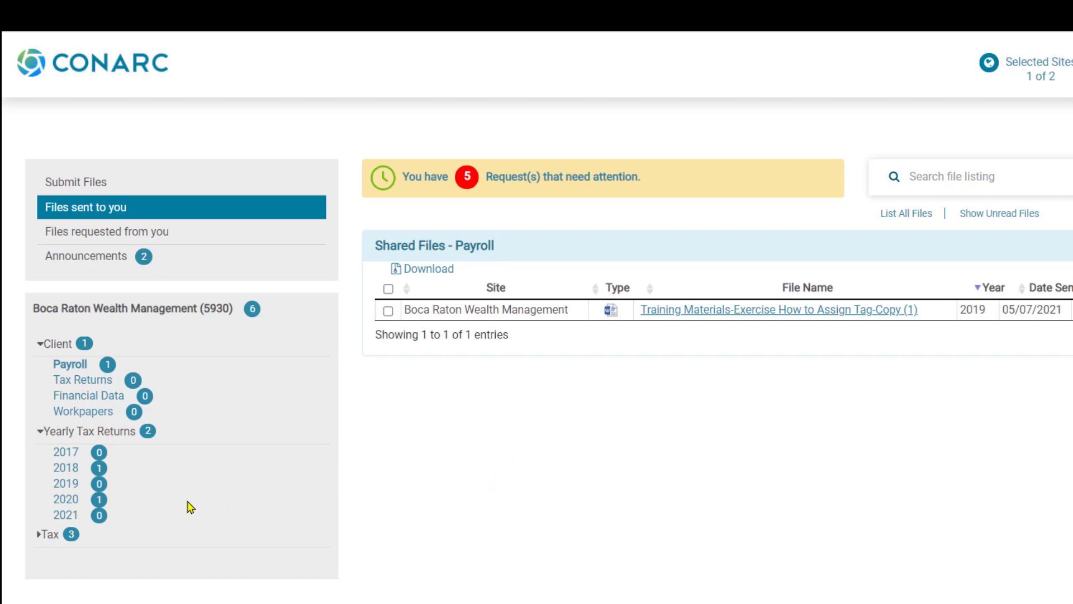
pyautogui.click(66, 500)
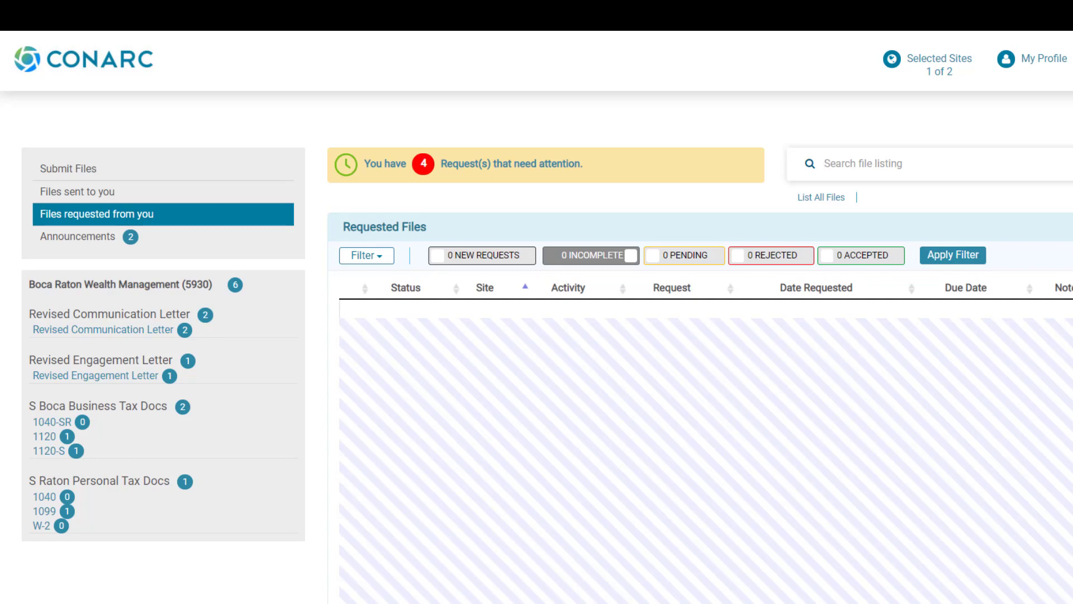
# - Switch on the pending status in the requested files filter
pyautogui.click(685, 255)
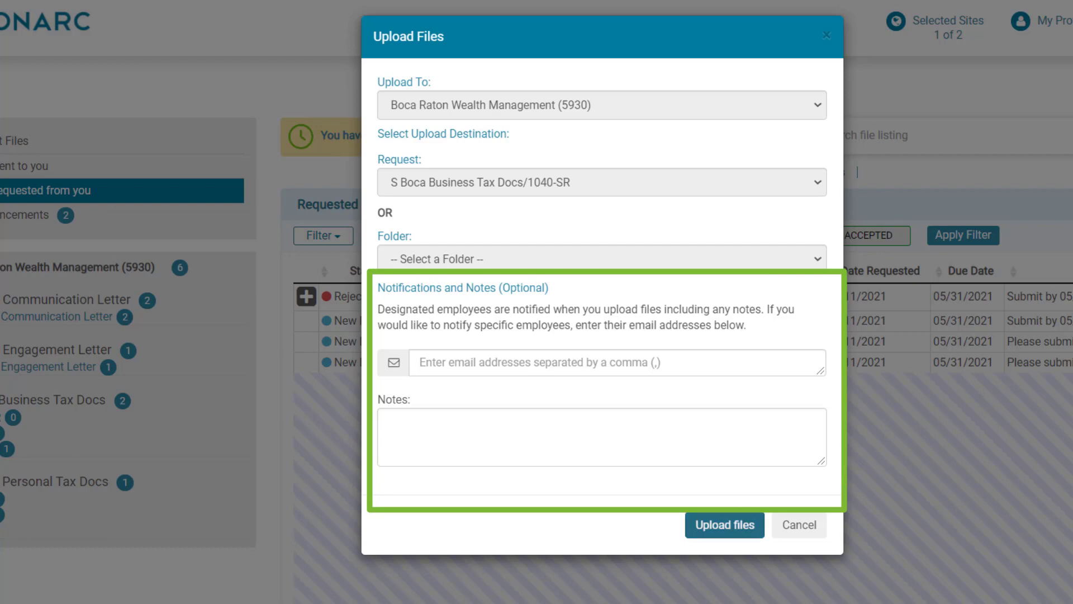
# - Upload conarc_logo with padding.png to the S Boca Business Tax Docs/1040-SR request for Boca Raton Wealth Management
pyautogui.click(725, 524)
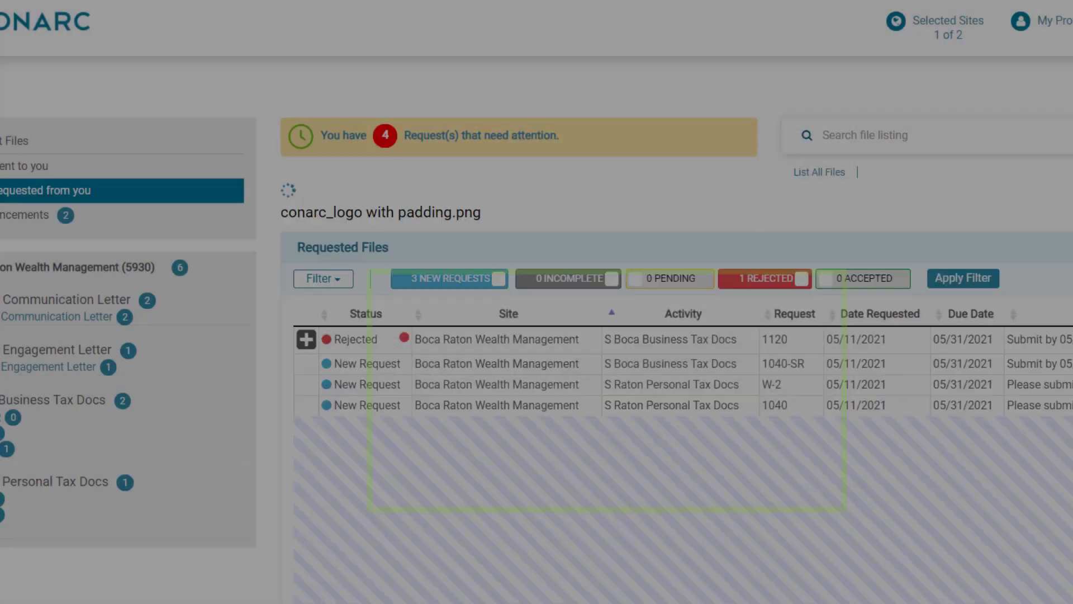